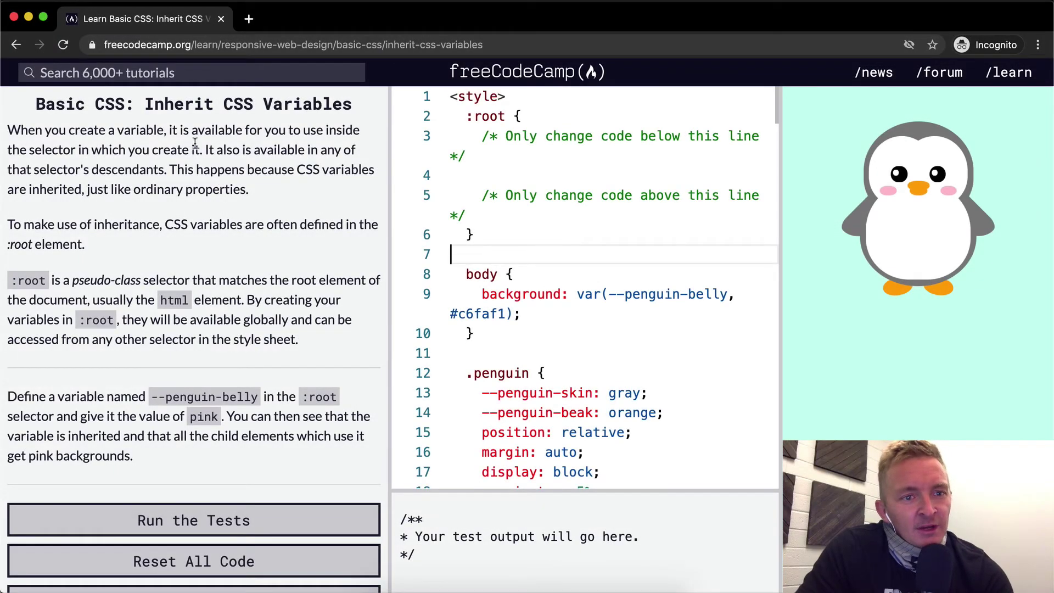
{"action": "scroll", "coordinate": [195, 141], "scroll_direction": "down", "scroll_amount": 1}
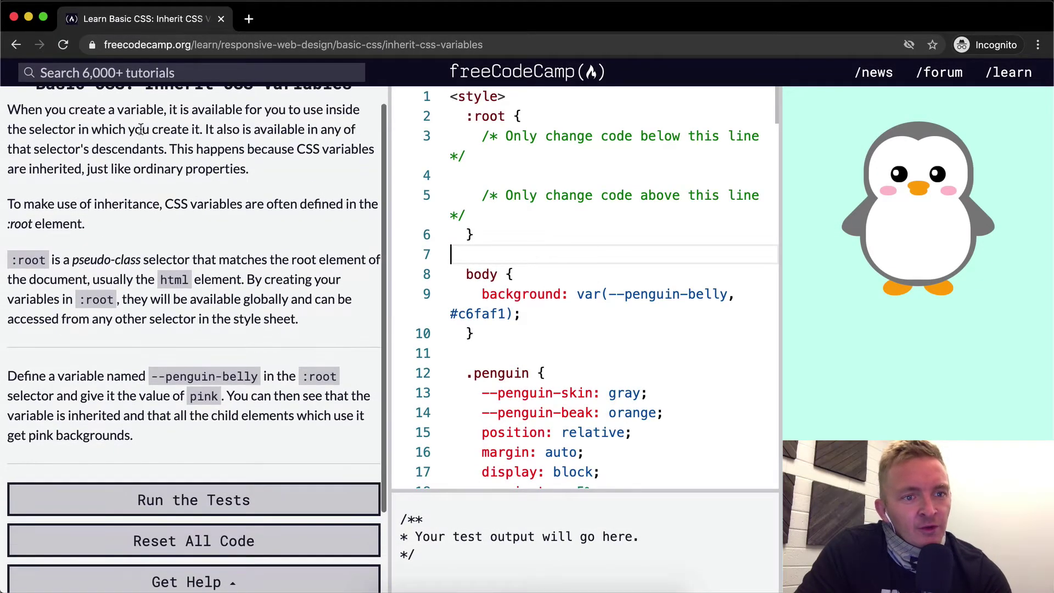
Narrow the lesson instructions panel slightly and dismiss the browser's page actions menu
{"action": "left_click", "coordinate": [200, 114]}
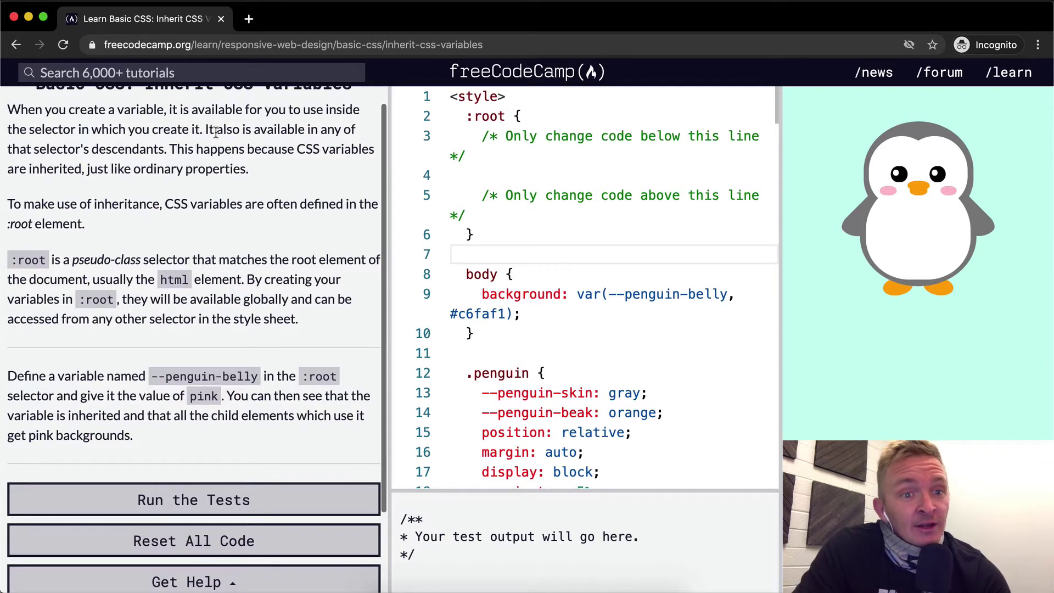
{"action": "left_click_drag", "start_coordinate": [378, 135], "coordinate": [365, 134]}
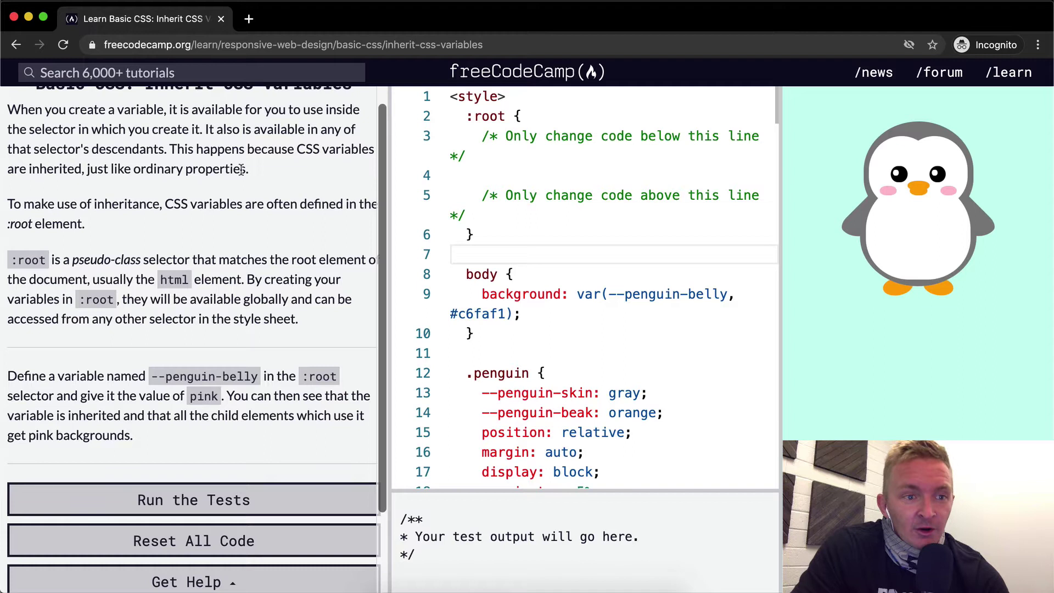
{"action": "scroll", "coordinate": [245, 169], "scroll_direction": "down", "scroll_amount": 1}
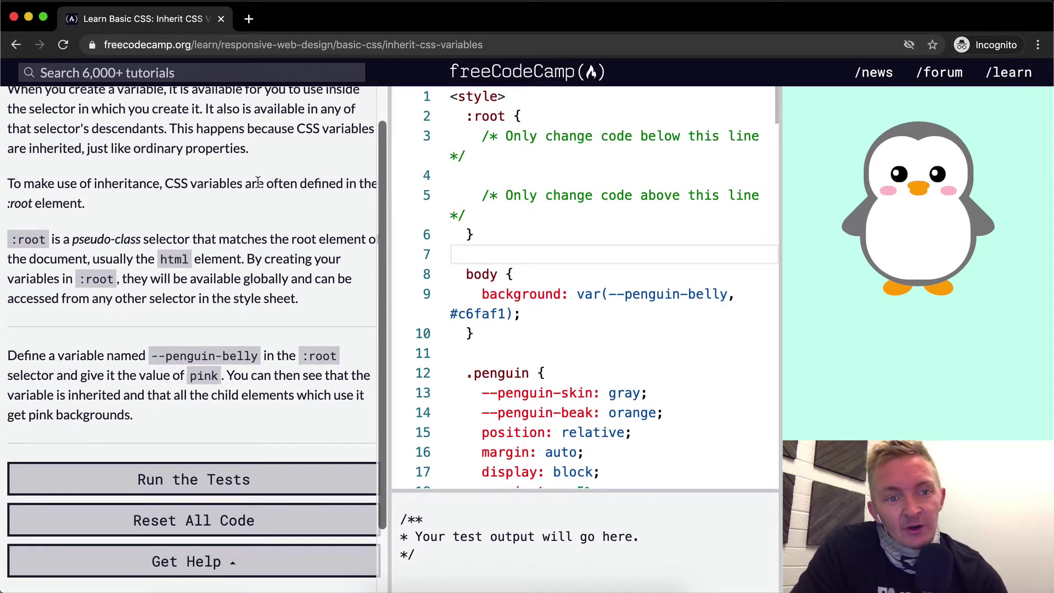
{"action": "right_click", "coordinate": [222, 213]}
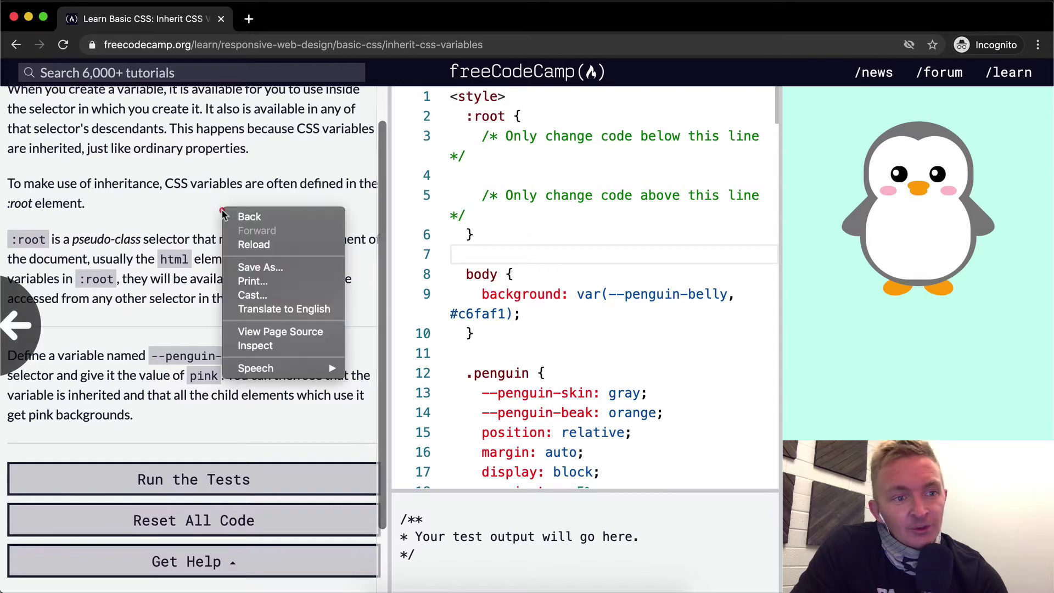
{"action": "left_click", "coordinate": [206, 203]}
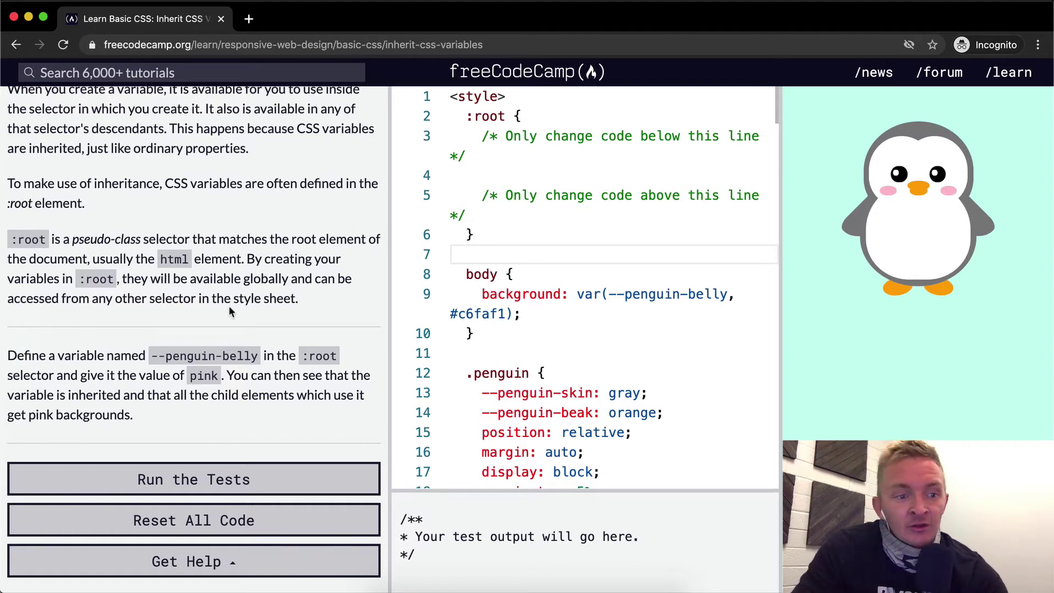
{"action": "scroll", "coordinate": [228, 306], "scroll_direction": "down", "scroll_amount": 2}
{"action": "scroll", "coordinate": [228, 306], "scroll_direction": "down", "scroll_amount": 1}
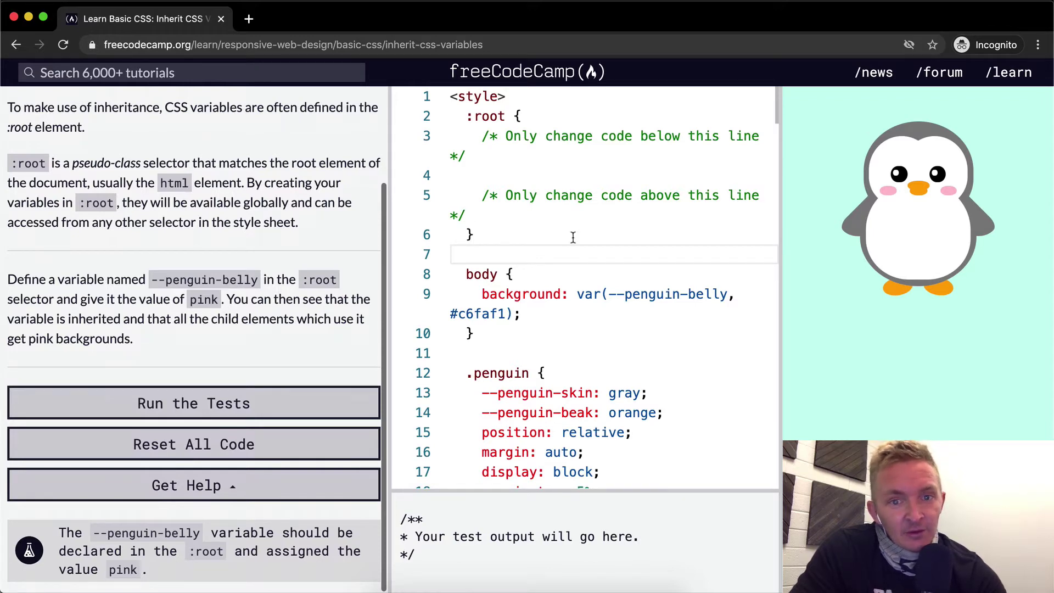
Highlight the empty :root rule, then widen the code editor so lines stop wrapping
{"action": "left_click_drag", "start_coordinate": [481, 235], "coordinate": [442, 119]}
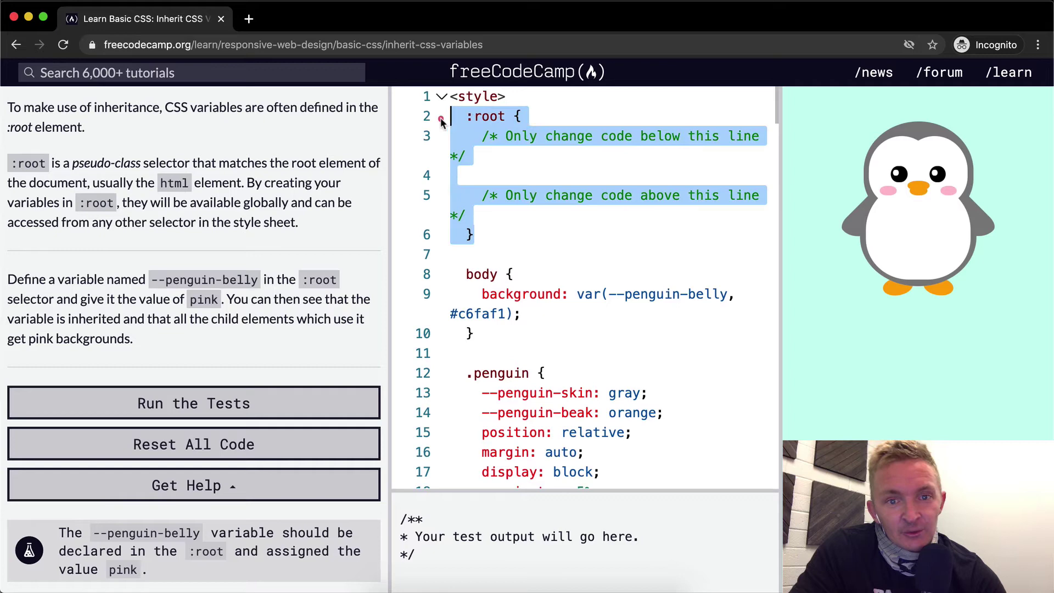
{"action": "left_click", "coordinate": [495, 212]}
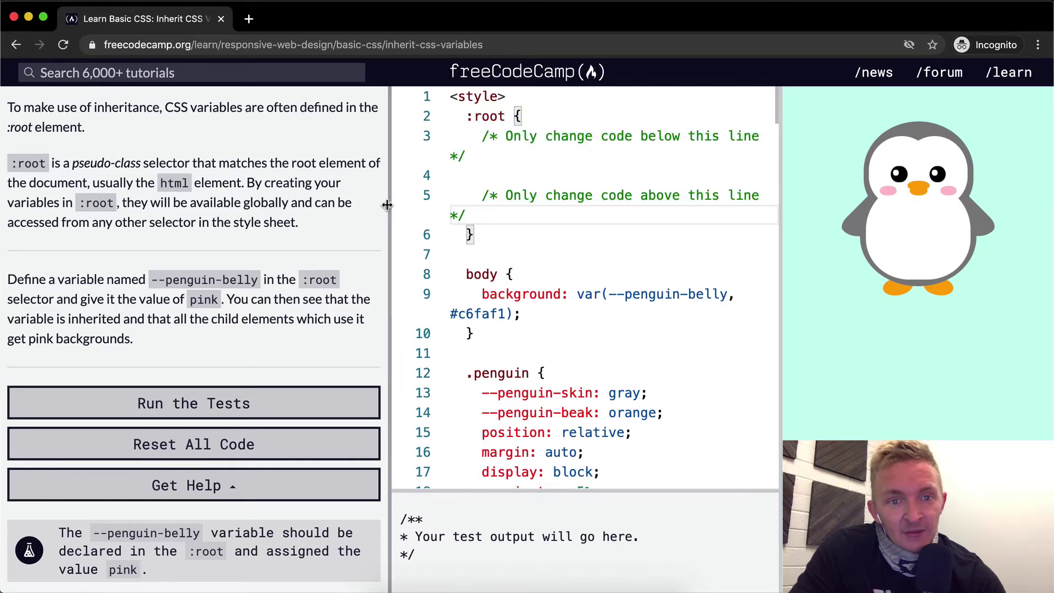
{"action": "left_click_drag", "start_coordinate": [388, 205], "coordinate": [312, 216]}
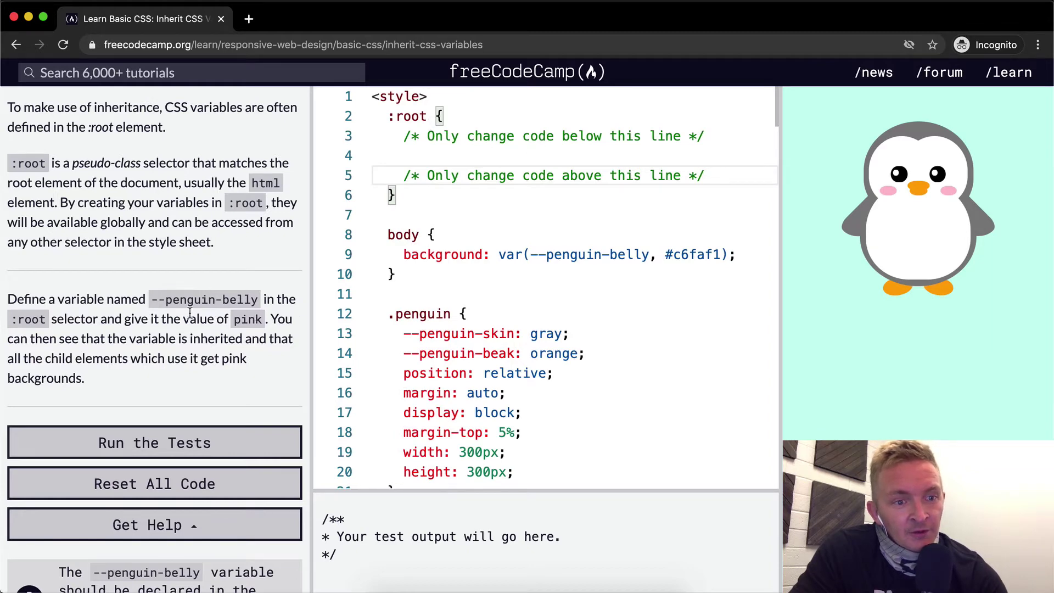
Copy --penguin-belly from the instructions into :root as '--penguin-belly: pink;'
{"action": "double_click", "coordinate": [245, 297]}
{"action": "key", "text": "ctrl+c"}
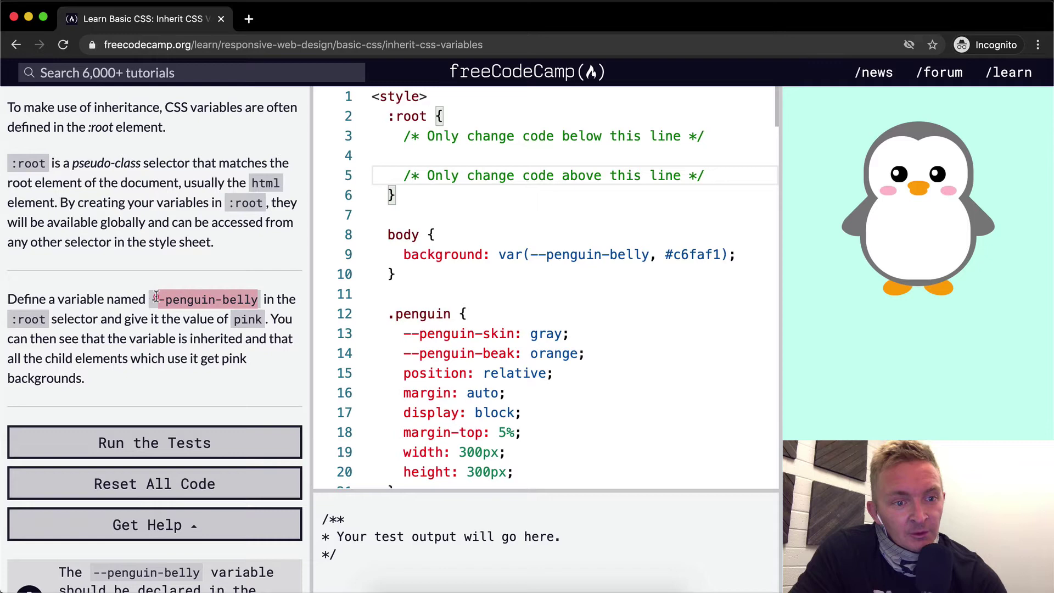
{"action": "left_click", "coordinate": [512, 154]}
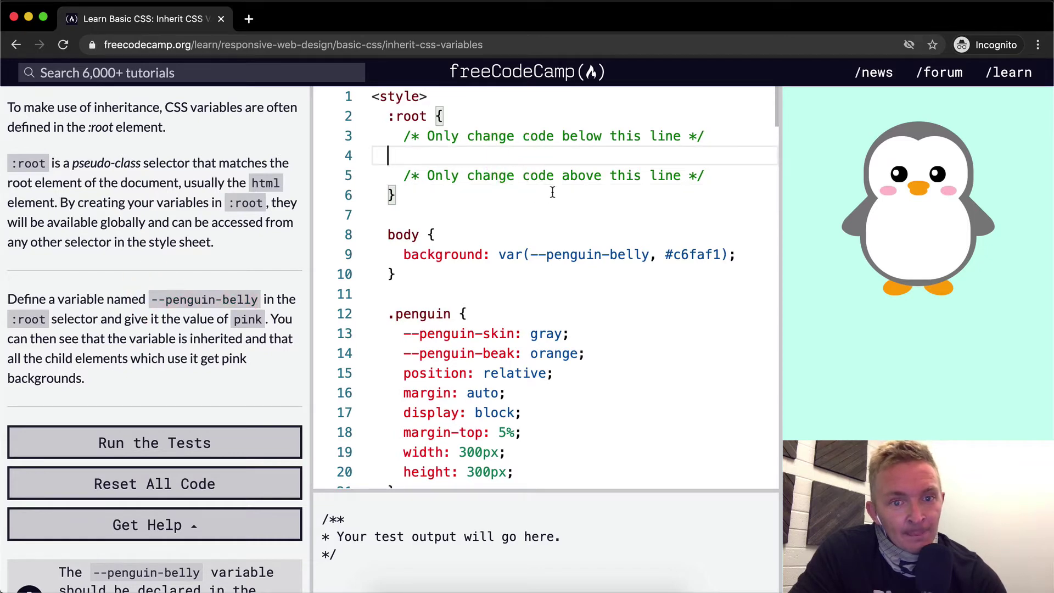
{"action": "key", "text": "ctrl+v"}
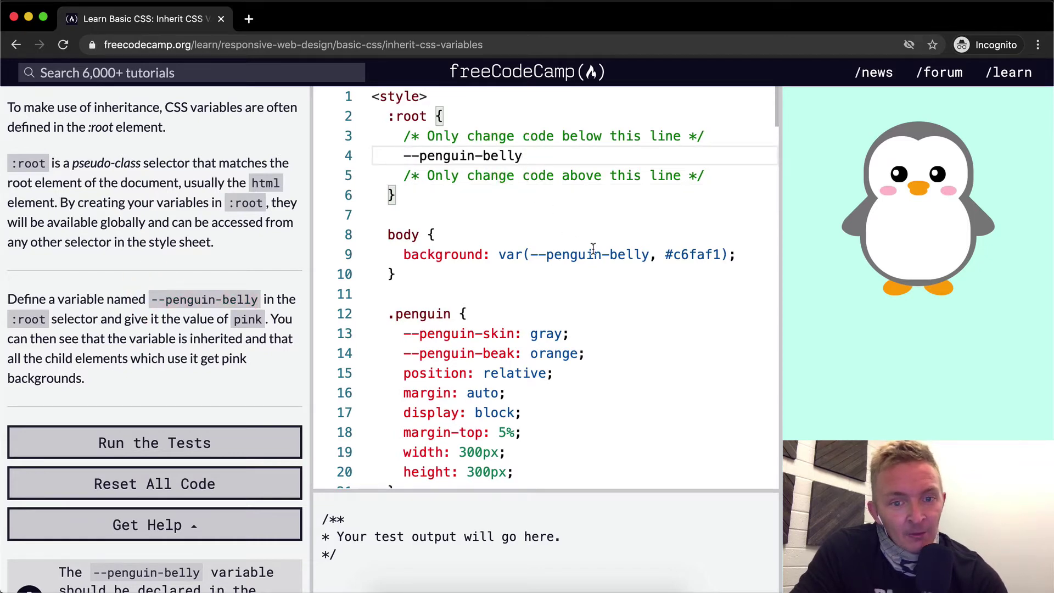
{"action": "type", "text": ": oi"}
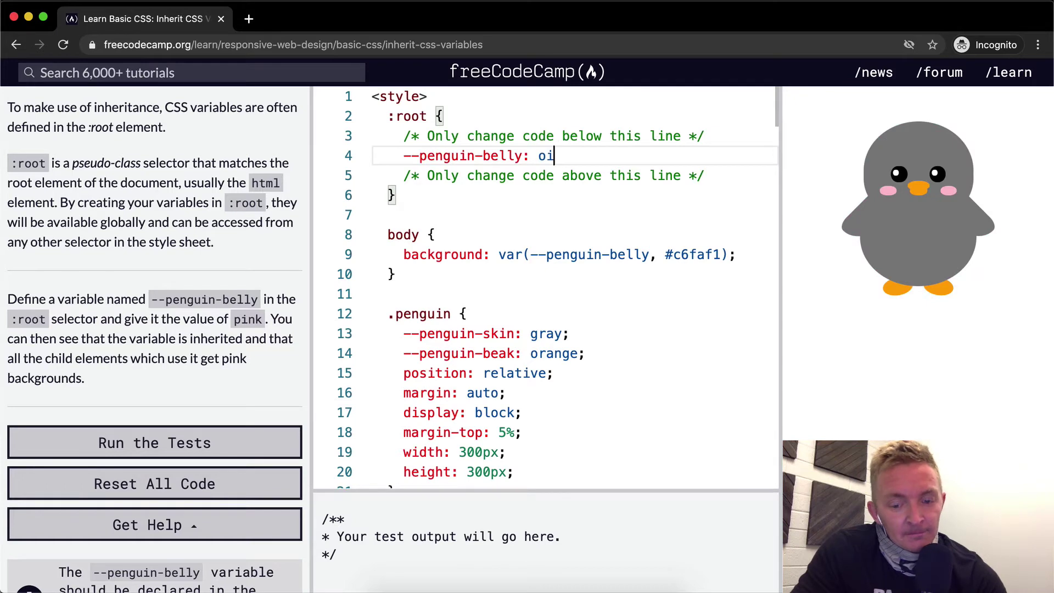
{"action": "key", "text": "BackSpace"}
{"action": "key", "text": "BackSpace"}
{"action": "type", "text": "pink;"}
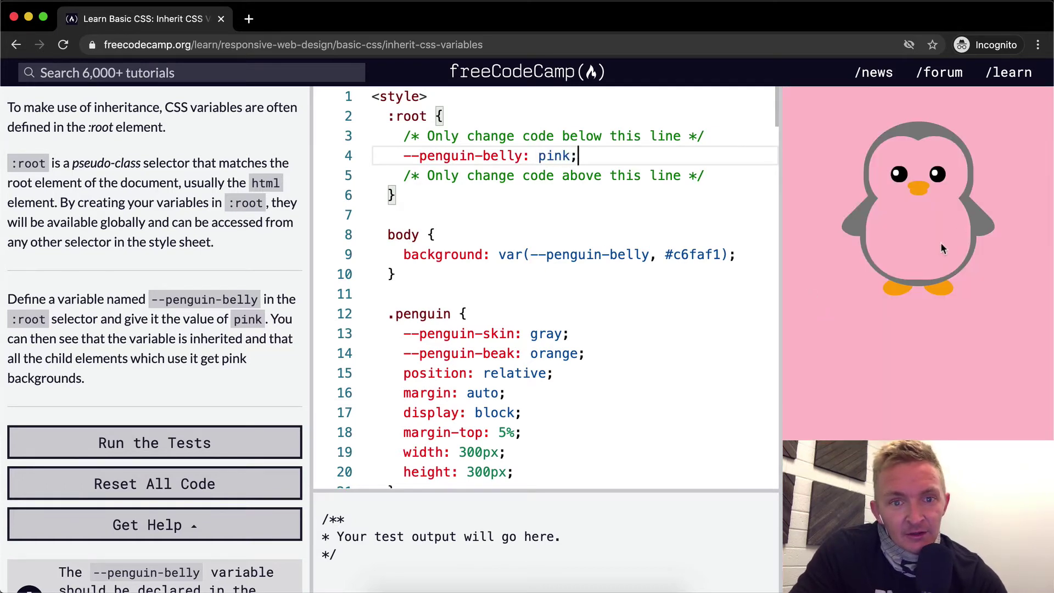
{"action": "left_click", "coordinate": [532, 212]}
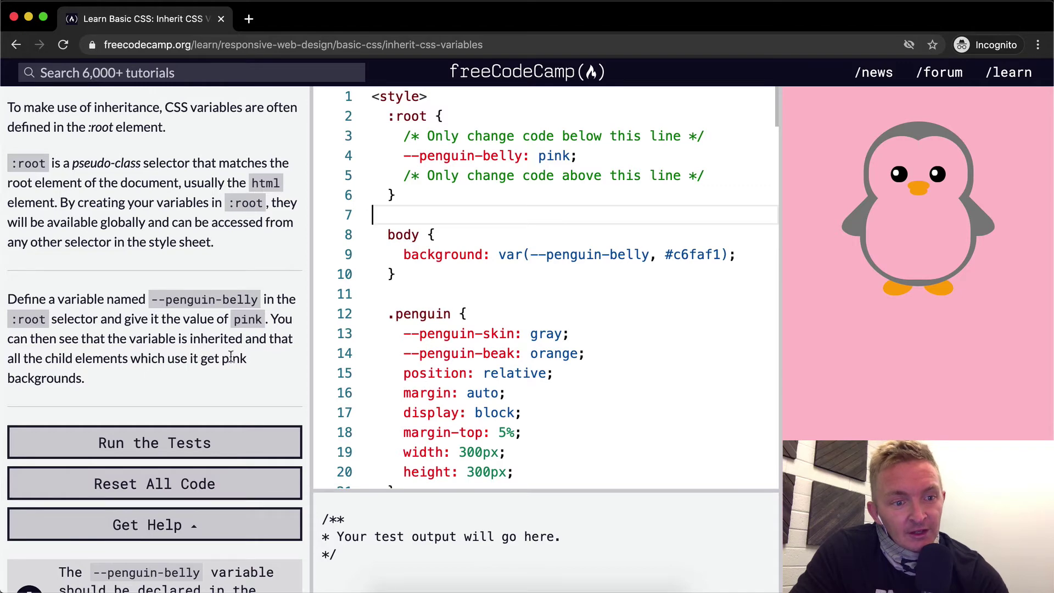
{"action": "scroll", "coordinate": [461, 330], "scroll_direction": "down", "scroll_amount": 5}
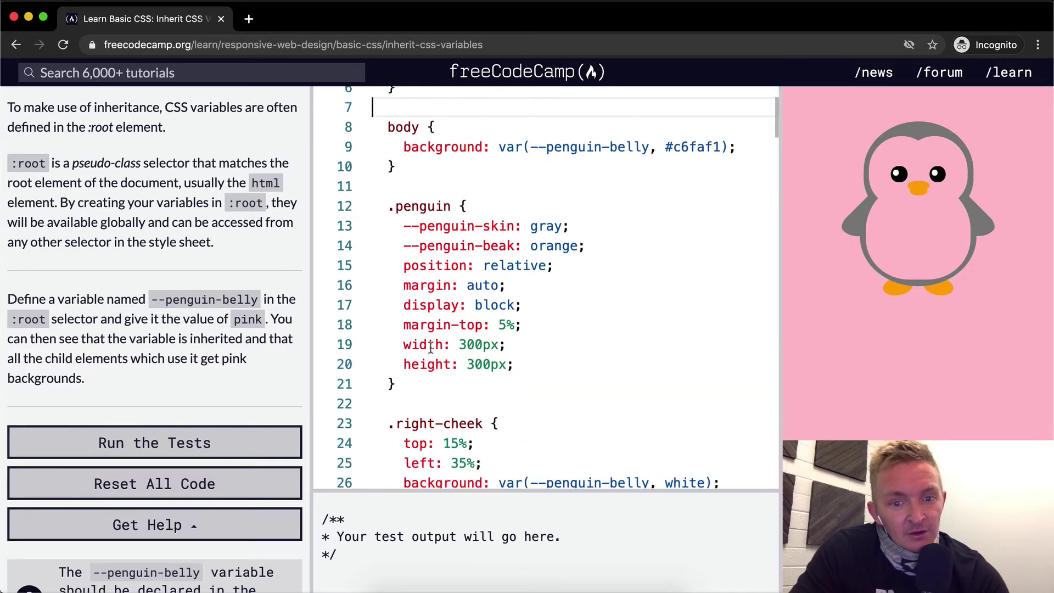
{"action": "scroll", "coordinate": [430, 349], "scroll_direction": "down", "scroll_amount": 5}
{"action": "scroll", "coordinate": [429, 351], "scroll_direction": "down", "scroll_amount": 4}
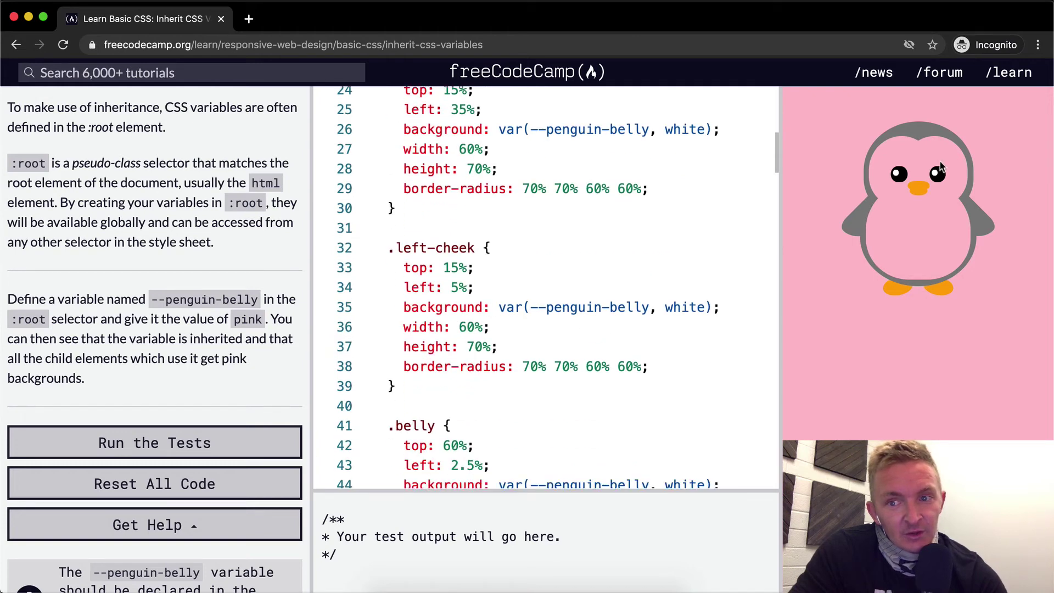
{"action": "scroll", "coordinate": [526, 330], "scroll_direction": "down", "scroll_amount": 3}
{"action": "scroll", "coordinate": [526, 330], "scroll_direction": "down", "scroll_amount": 4}
{"action": "scroll", "coordinate": [526, 331], "scroll_direction": "down", "scroll_amount": 4}
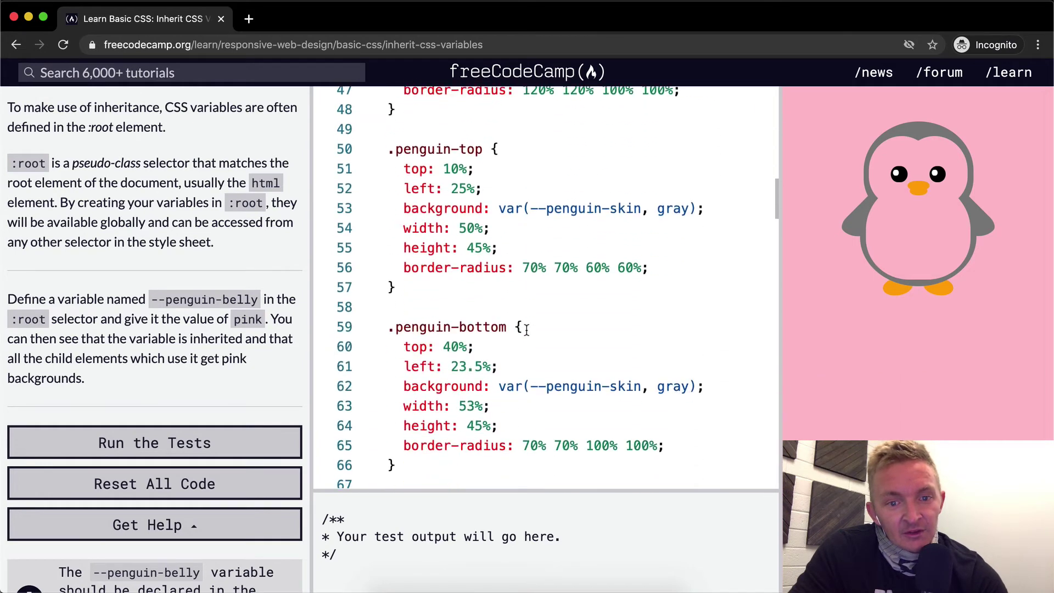
{"action": "scroll", "coordinate": [527, 331], "scroll_direction": "down", "scroll_amount": 5}
{"action": "scroll", "coordinate": [526, 331], "scroll_direction": "down", "scroll_amount": 3}
{"action": "scroll", "coordinate": [526, 330], "scroll_direction": "down", "scroll_amount": 3}
{"action": "scroll", "coordinate": [527, 331], "scroll_direction": "down", "scroll_amount": 5}
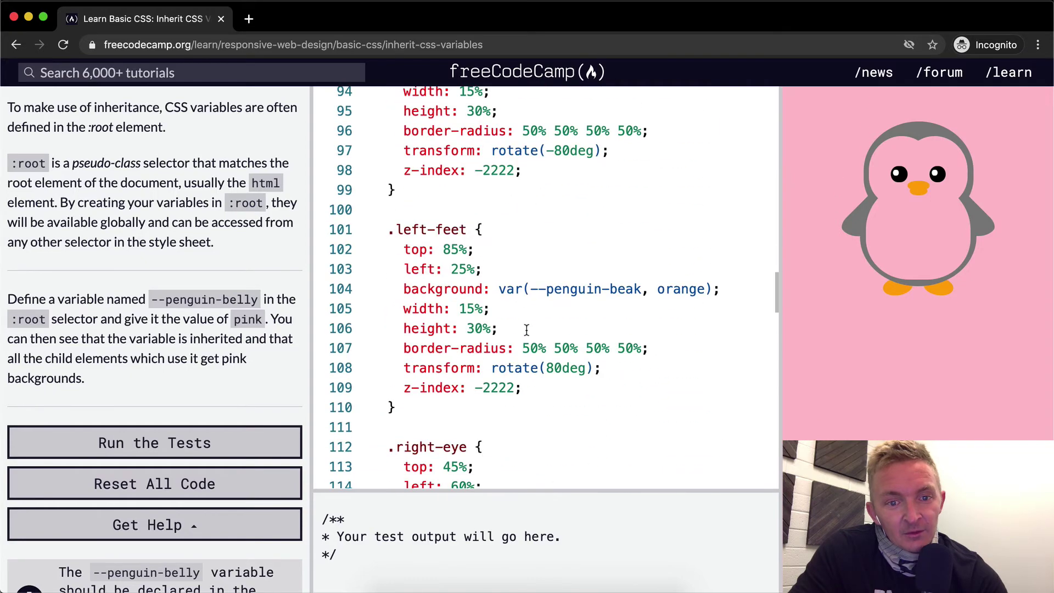
{"action": "scroll", "coordinate": [526, 330], "scroll_direction": "down", "scroll_amount": 2}
{"action": "scroll", "coordinate": [526, 330], "scroll_direction": "down", "scroll_amount": 3}
{"action": "scroll", "coordinate": [527, 331], "scroll_direction": "down", "scroll_amount": 3}
{"action": "scroll", "coordinate": [526, 331], "scroll_direction": "down", "scroll_amount": 4}
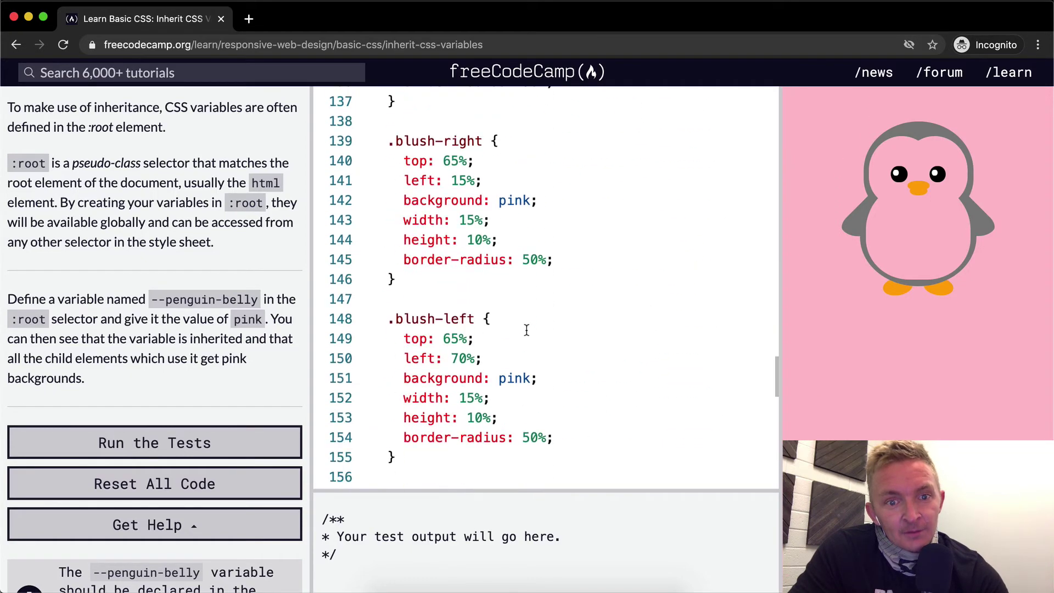
{"action": "scroll", "coordinate": [526, 331], "scroll_direction": "down", "scroll_amount": 3}
{"action": "scroll", "coordinate": [527, 330], "scroll_direction": "down", "scroll_amount": 4}
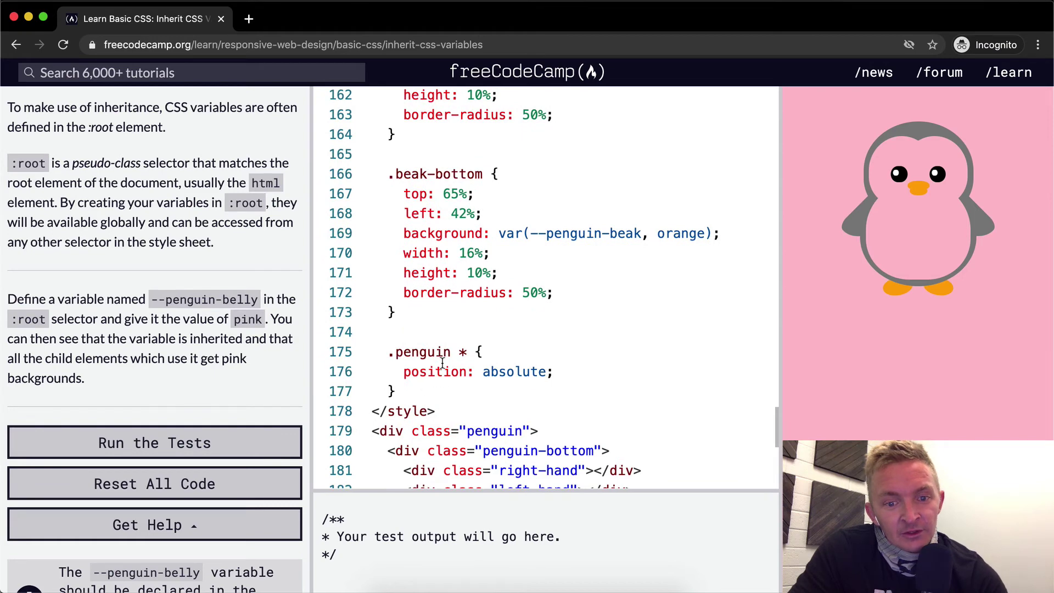
{"action": "scroll", "coordinate": [442, 365], "scroll_direction": "down", "scroll_amount": 3}
{"action": "scroll", "coordinate": [442, 365], "scroll_direction": "down", "scroll_amount": 1}
{"action": "scroll", "coordinate": [516, 363], "scroll_direction": "up", "scroll_amount": 10}
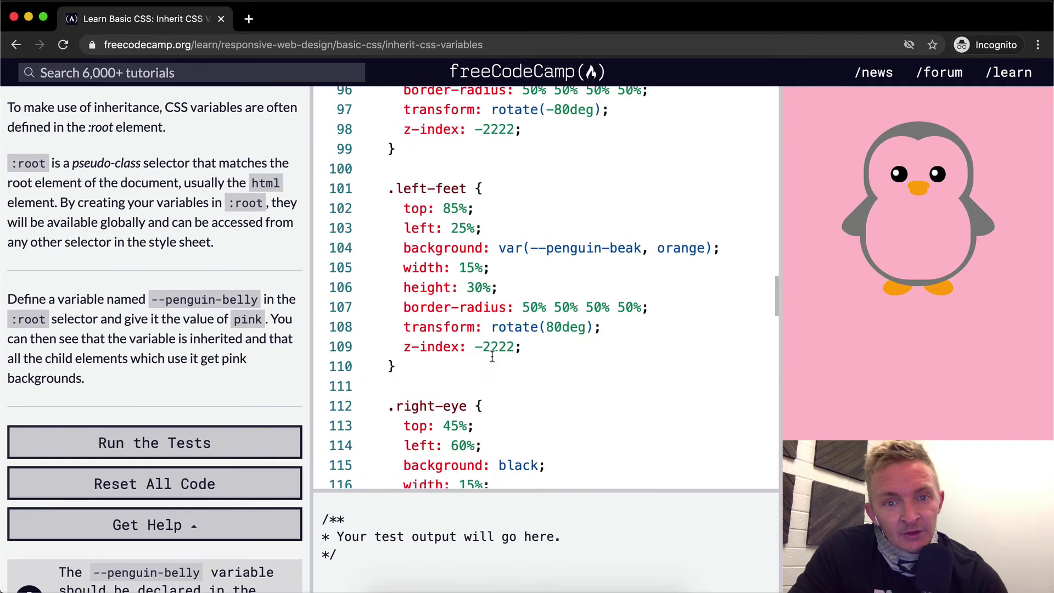
{"action": "scroll", "coordinate": [517, 363], "scroll_direction": "up", "scroll_amount": 6}
{"action": "scroll", "coordinate": [543, 313], "scroll_direction": "up", "scroll_amount": 10}
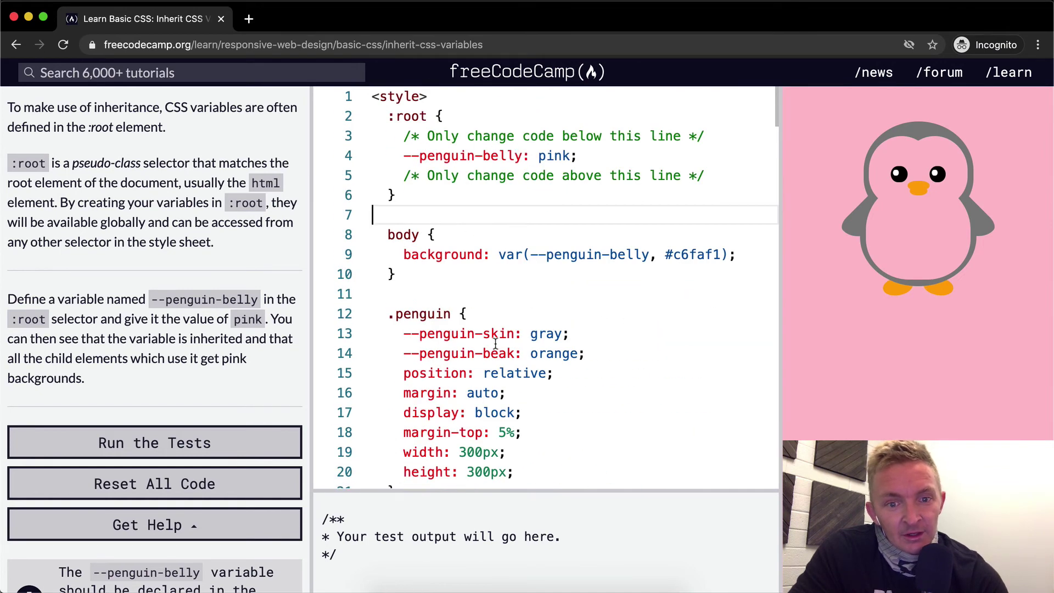
{"action": "scroll", "coordinate": [494, 342], "scroll_direction": "down", "scroll_amount": 3}
{"action": "scroll", "coordinate": [519, 340], "scroll_direction": "down", "scroll_amount": 2}
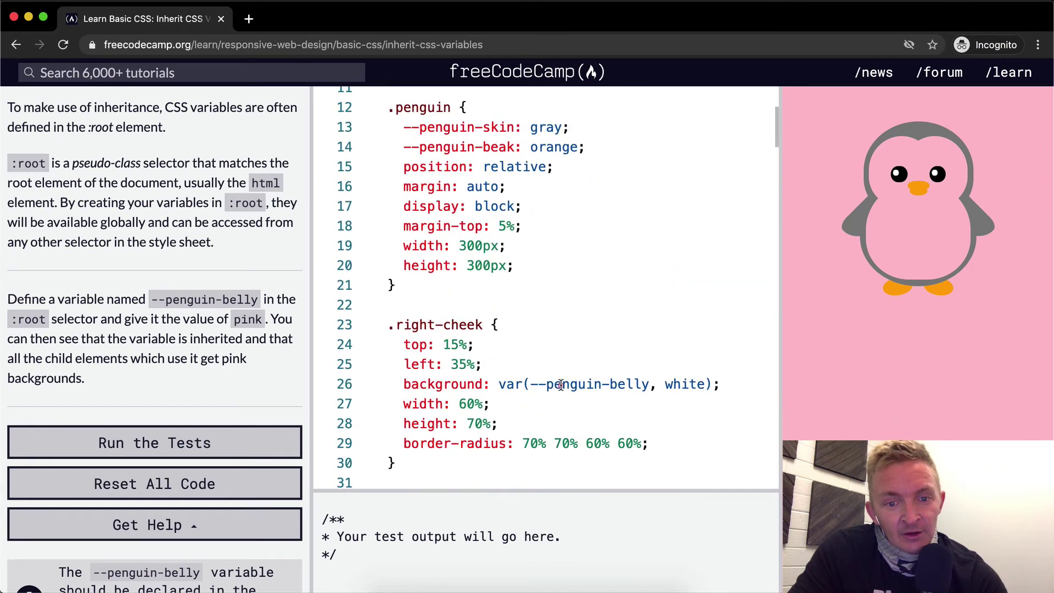
{"action": "left_click_drag", "start_coordinate": [547, 384], "coordinate": [651, 385]}
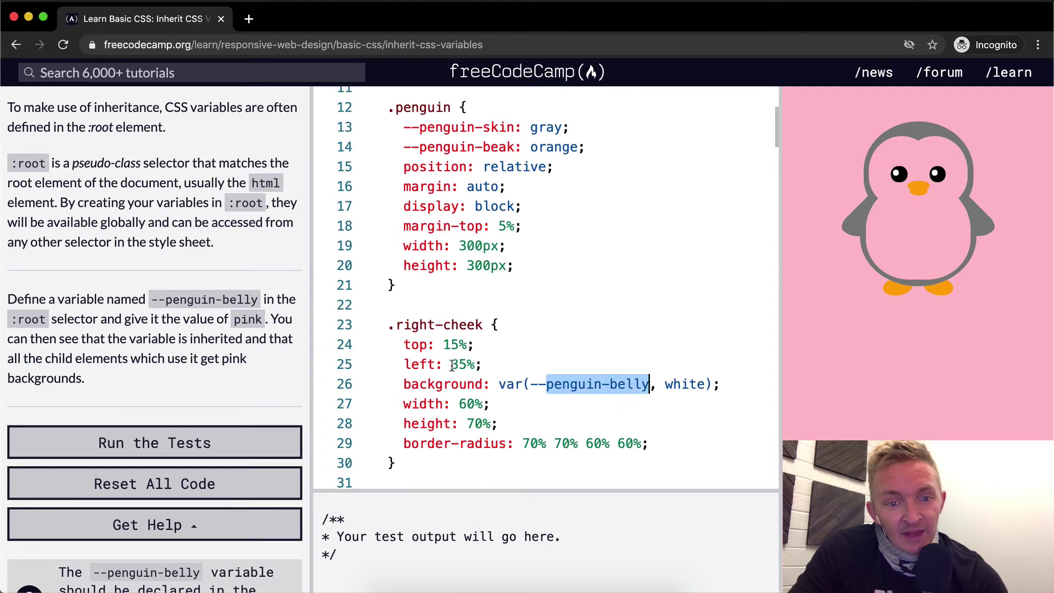
{"action": "scroll", "coordinate": [494, 361], "scroll_direction": "down", "scroll_amount": 4}
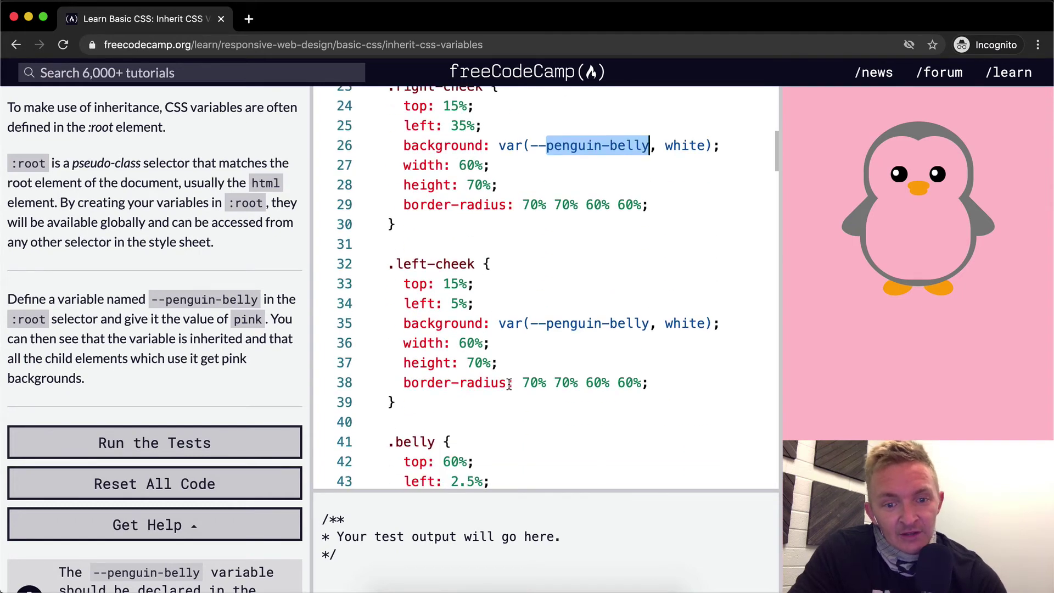
{"action": "scroll", "coordinate": [509, 384], "scroll_direction": "down", "scroll_amount": 4}
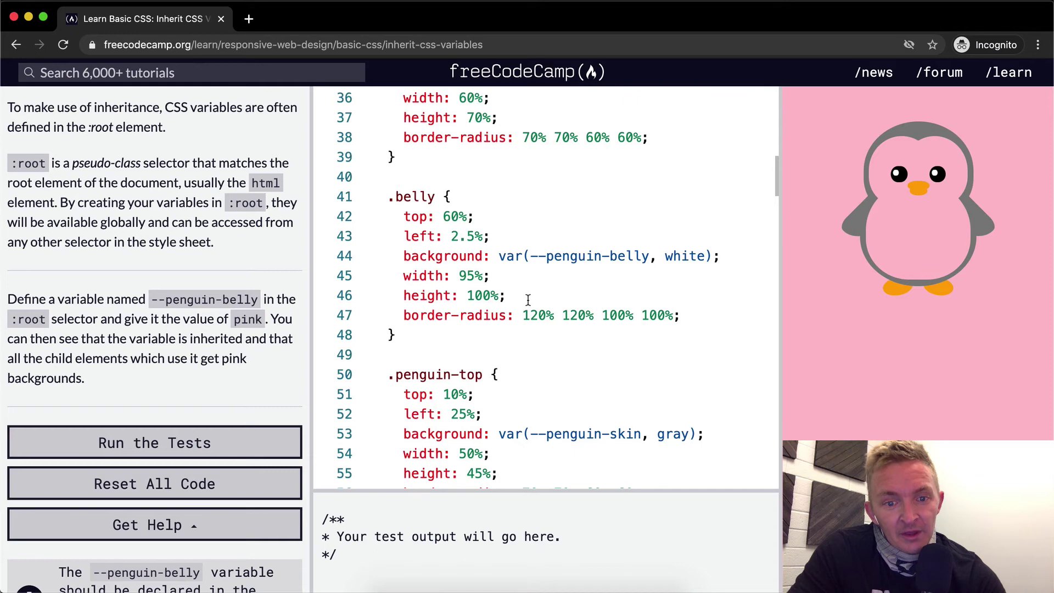
{"action": "scroll", "coordinate": [515, 196], "scroll_direction": "down", "scroll_amount": 3}
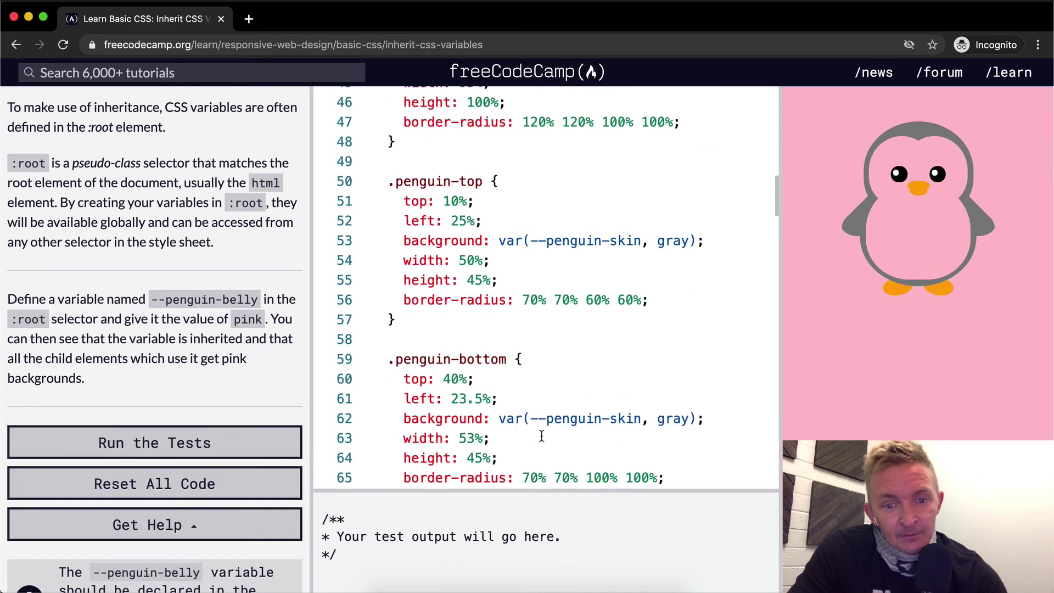
{"action": "scroll", "coordinate": [541, 435], "scroll_direction": "down", "scroll_amount": 2}
{"action": "scroll", "coordinate": [519, 370], "scroll_direction": "down", "scroll_amount": 3}
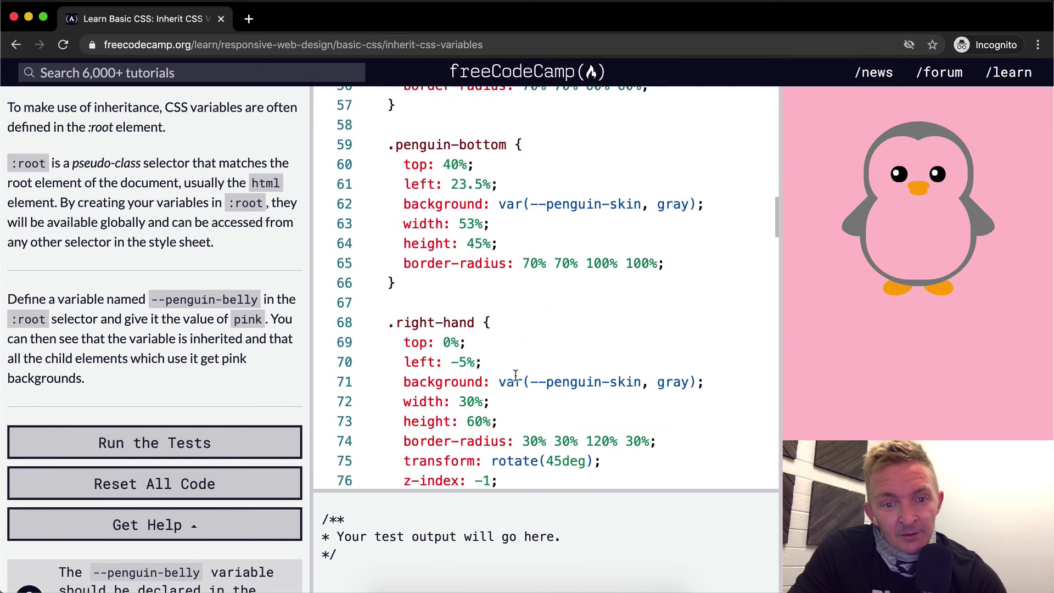
{"action": "scroll", "coordinate": [515, 376], "scroll_direction": "down", "scroll_amount": 3}
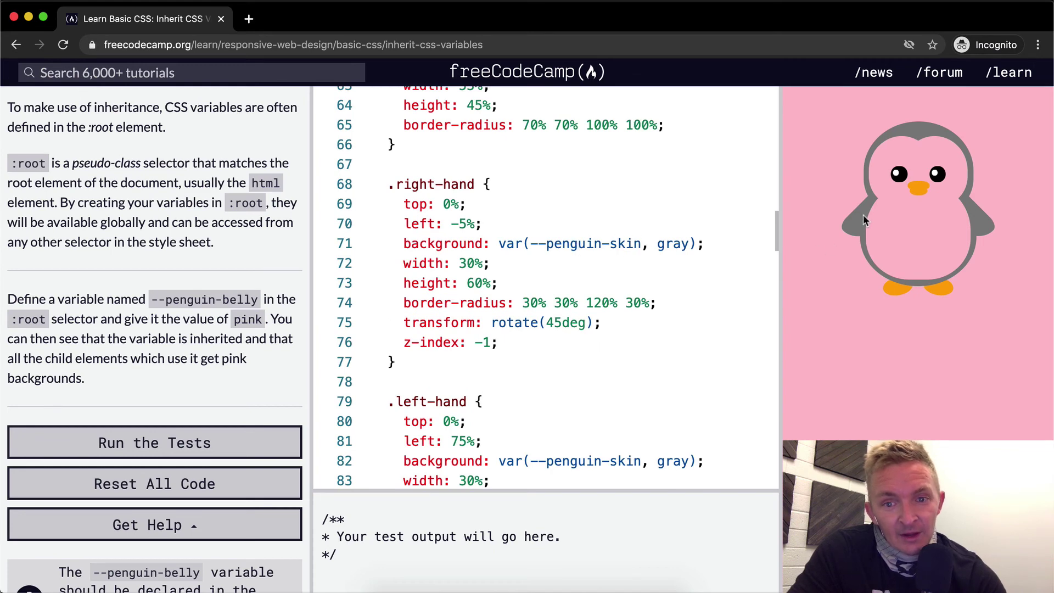
Try replacing skin with belly in the right-hand background, undo it, and run the tests
{"action": "double_click", "coordinate": [625, 244]}
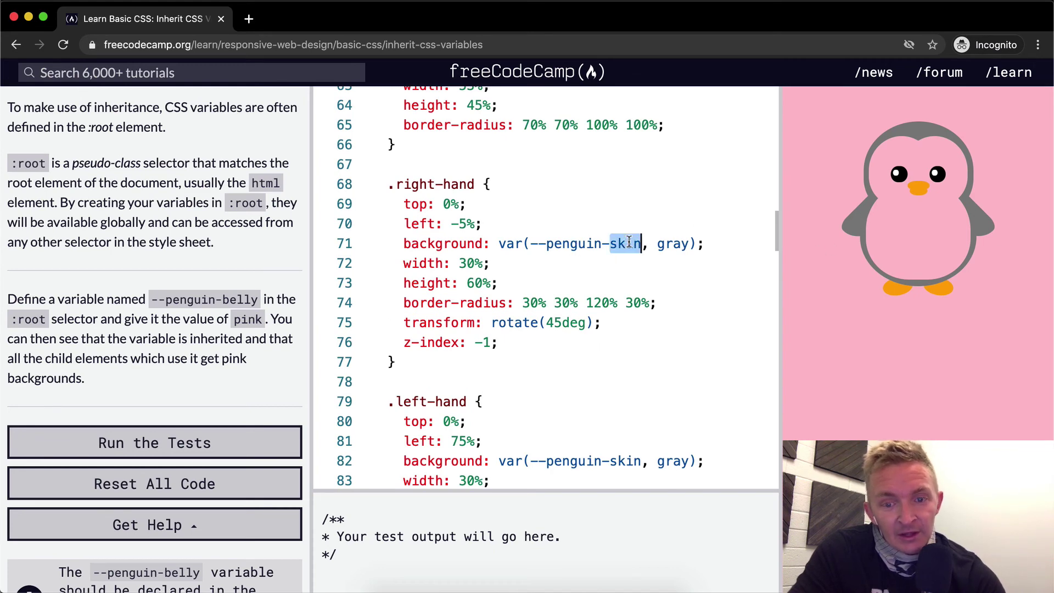
{"action": "type", "text": "belly"}
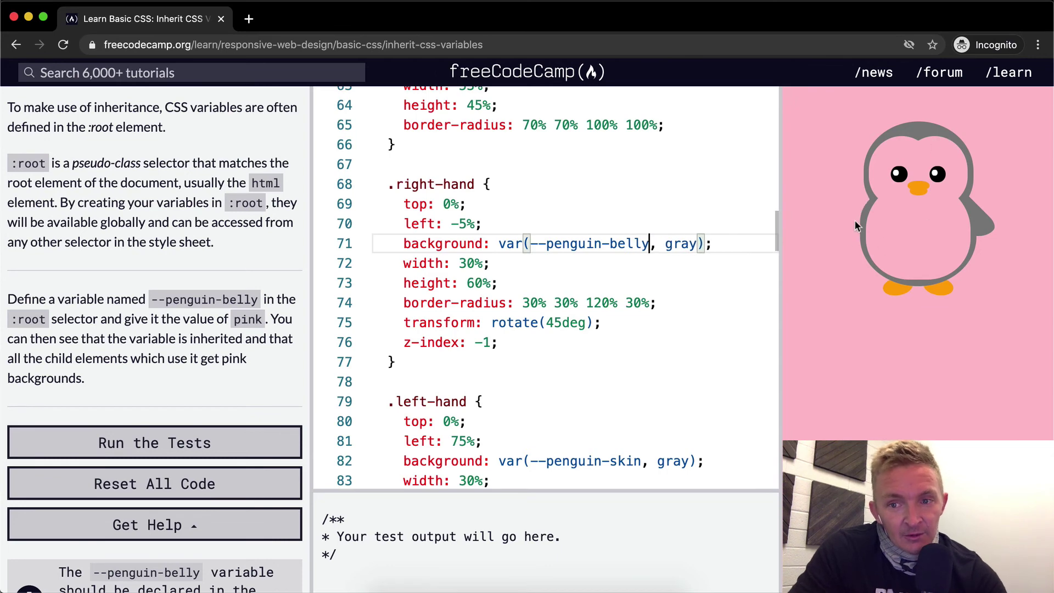
{"action": "key", "text": "ctrl+z"}
{"action": "scroll", "coordinate": [648, 297], "scroll_direction": "down", "scroll_amount": 5}
{"action": "scroll", "coordinate": [577, 272], "scroll_direction": "down", "scroll_amount": 2}
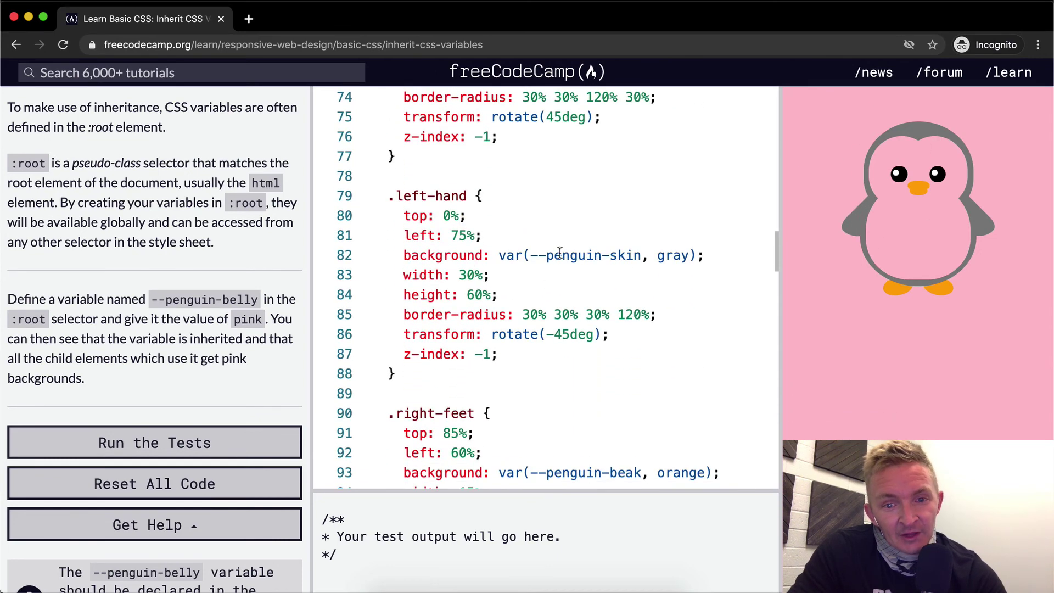
{"action": "scroll", "coordinate": [615, 271], "scroll_direction": "down", "scroll_amount": 4}
{"action": "scroll", "coordinate": [610, 288], "scroll_direction": "down", "scroll_amount": 2}
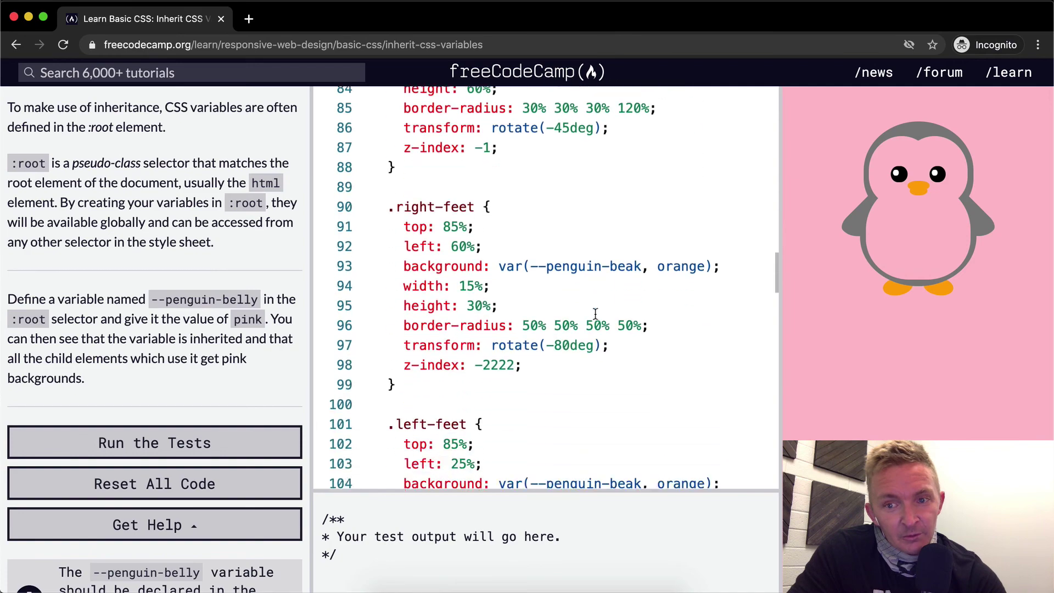
{"action": "scroll", "coordinate": [609, 288], "scroll_direction": "down", "scroll_amount": 3}
{"action": "scroll", "coordinate": [651, 169], "scroll_direction": "down", "scroll_amount": 3}
{"action": "scroll", "coordinate": [648, 173], "scroll_direction": "down", "scroll_amount": 3}
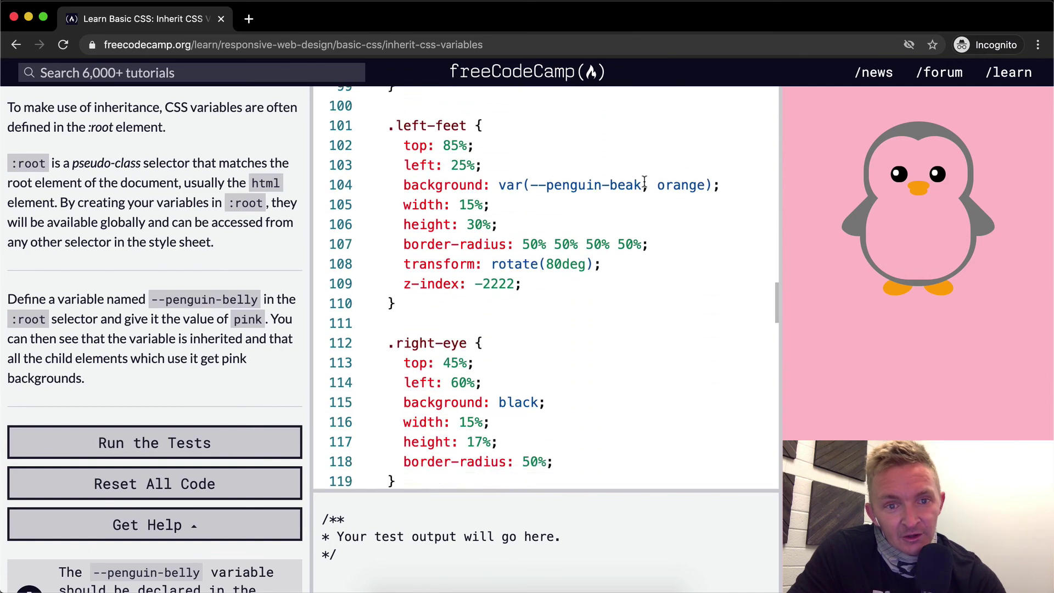
{"action": "scroll", "coordinate": [644, 181], "scroll_direction": "down", "scroll_amount": 1}
{"action": "scroll", "coordinate": [644, 182], "scroll_direction": "down", "scroll_amount": 5}
{"action": "scroll", "coordinate": [644, 182], "scroll_direction": "down", "scroll_amount": 3}
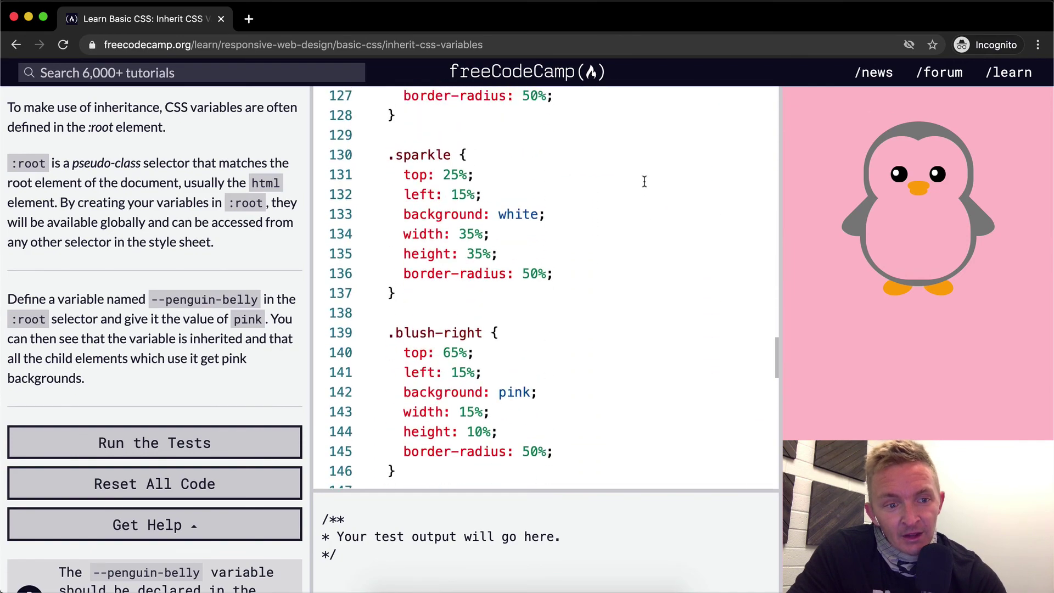
{"action": "scroll", "coordinate": [644, 181], "scroll_direction": "up", "scroll_amount": 20}
{"action": "left_click", "coordinate": [283, 442]}
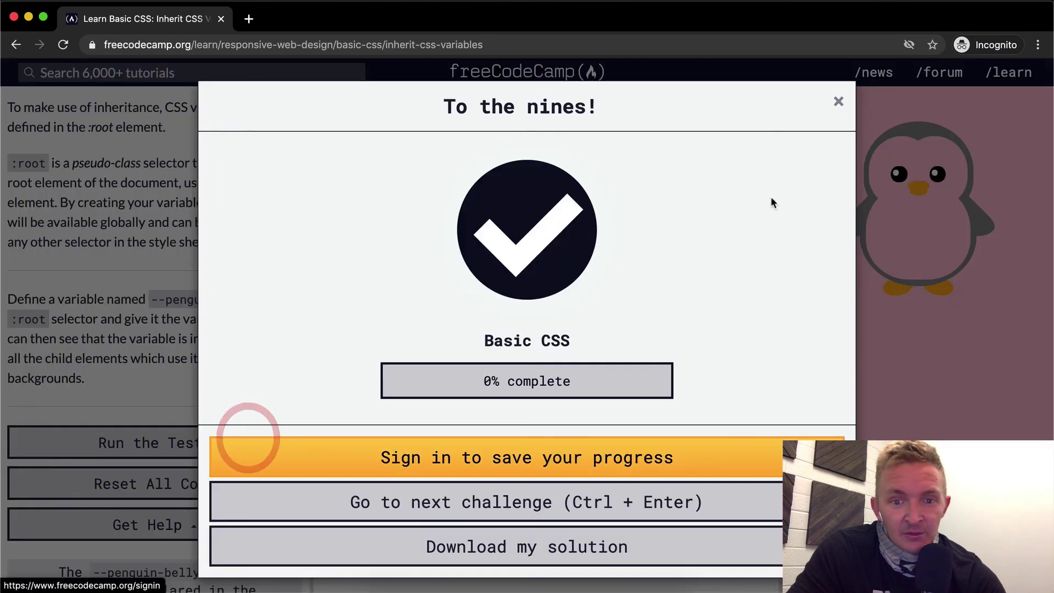